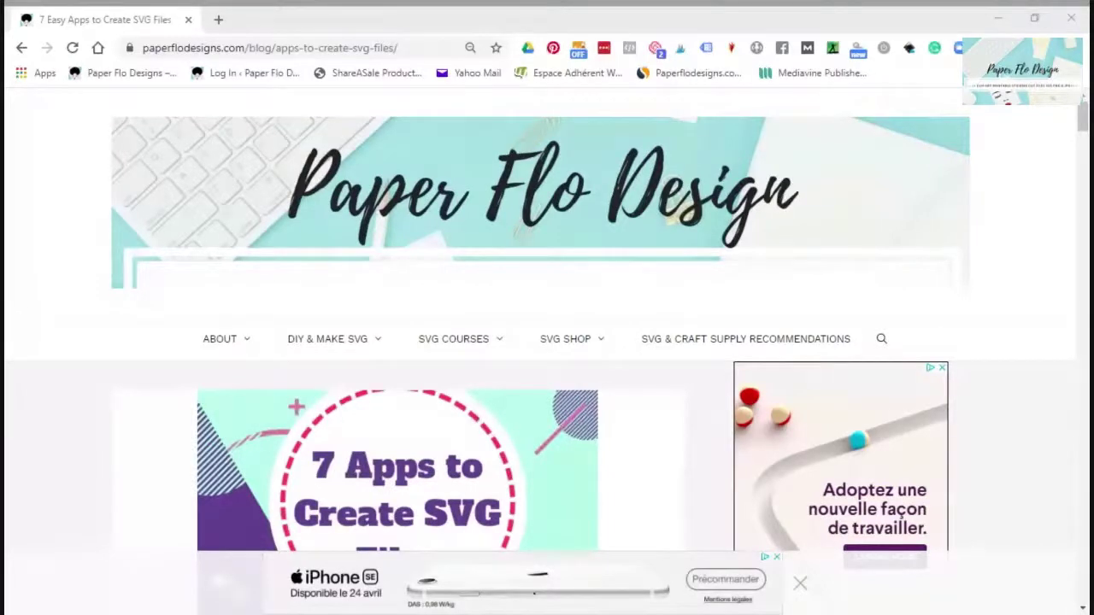
{"action": "scroll", "coordinate": [623, 385], "scroll_direction": "down", "scroll_amount": 5}
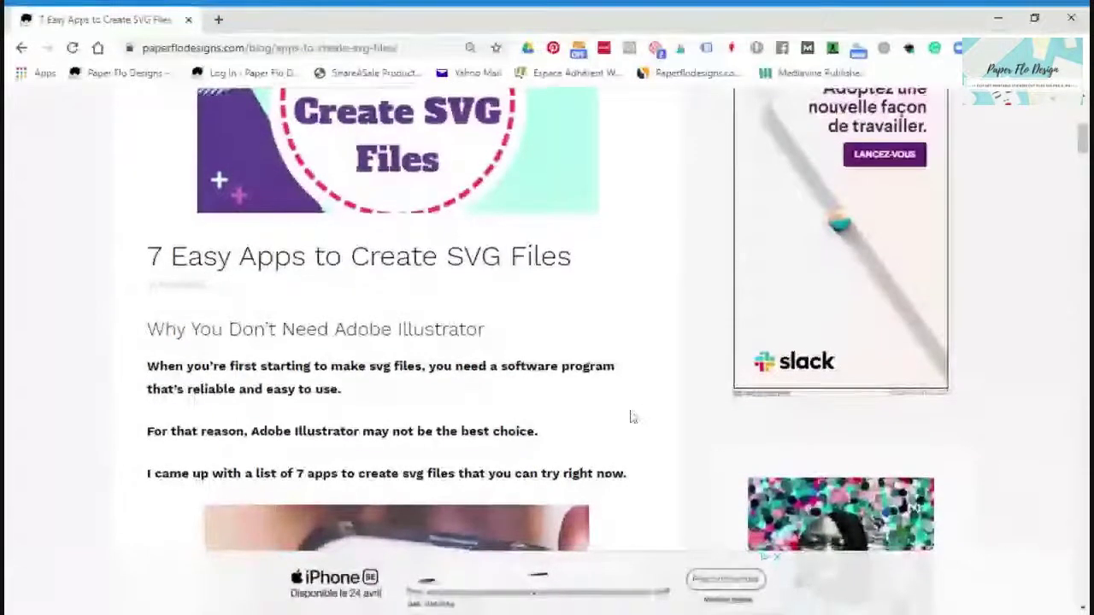
{"action": "scroll", "coordinate": [637, 416], "scroll_direction": "down", "scroll_amount": 2}
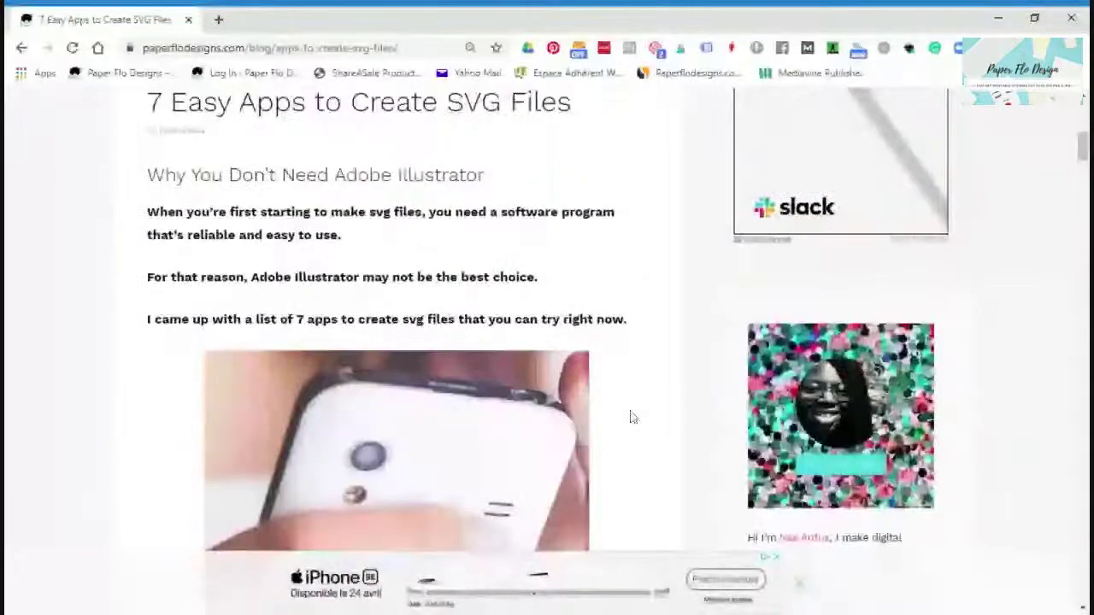
{"action": "scroll", "coordinate": [632, 416], "scroll_direction": "down", "scroll_amount": 1}
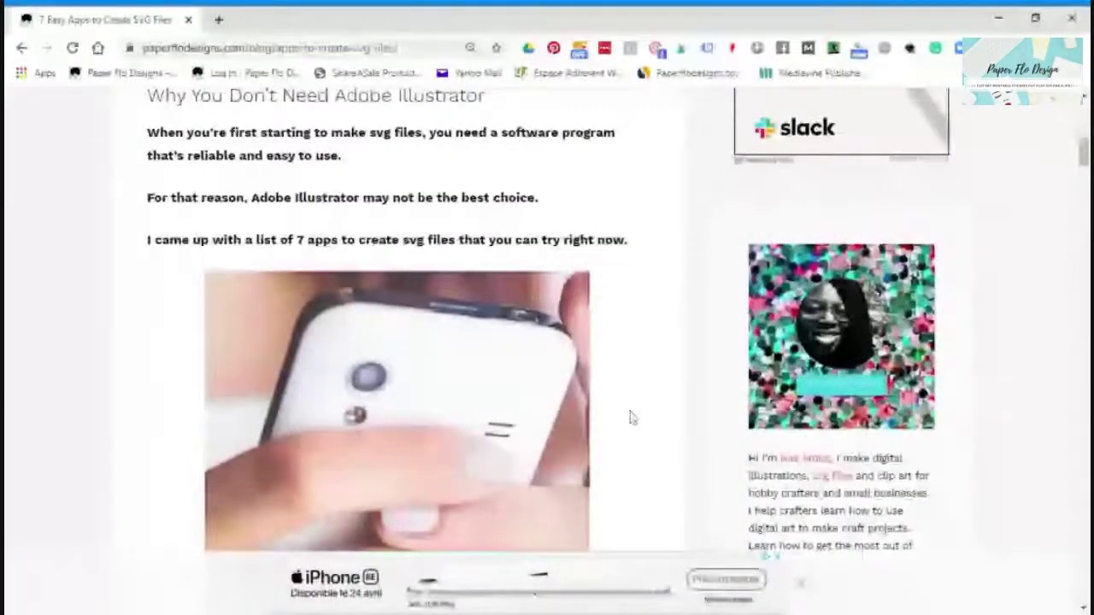
{"action": "scroll", "coordinate": [632, 417], "scroll_direction": "down", "scroll_amount": 5}
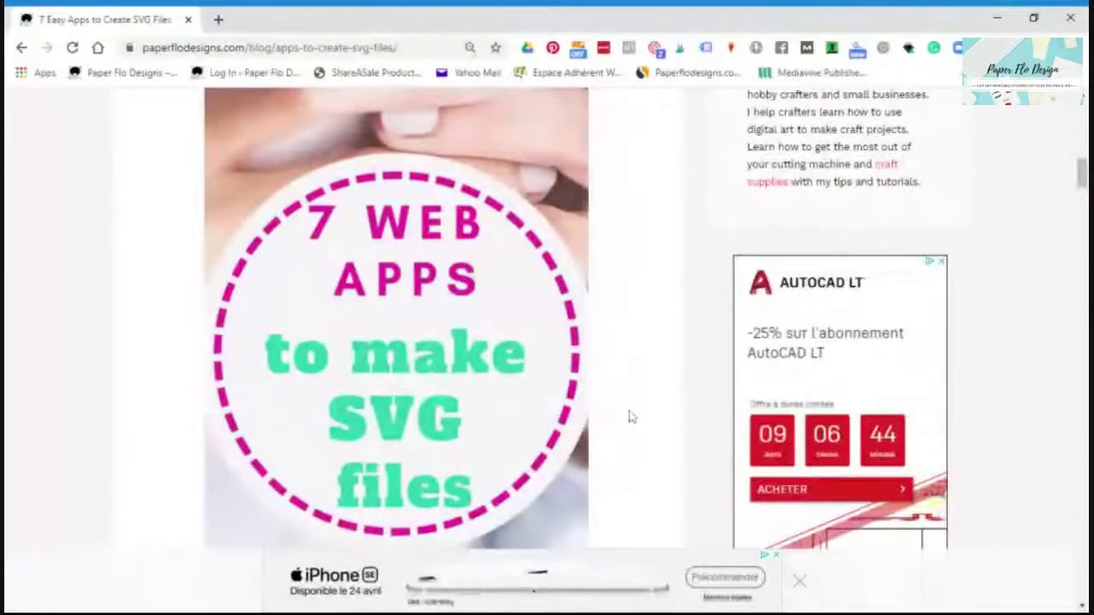
{"action": "scroll", "coordinate": [633, 416], "scroll_direction": "down", "scroll_amount": 7}
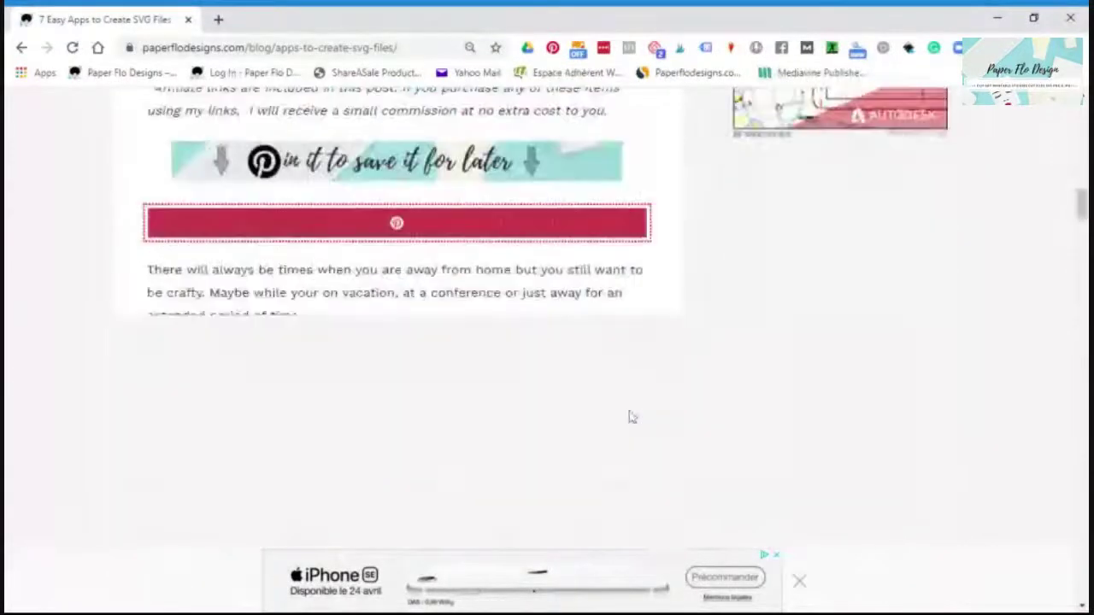
{"action": "scroll", "coordinate": [632, 417], "scroll_direction": "down", "scroll_amount": 3}
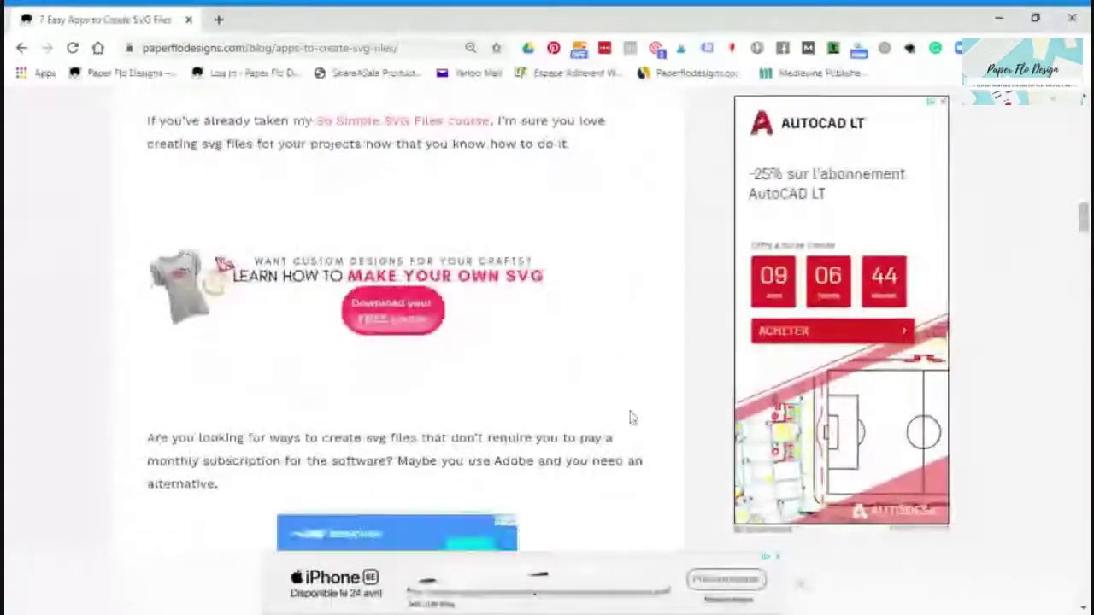
{"action": "scroll", "coordinate": [633, 417], "scroll_direction": "down", "scroll_amount": 5}
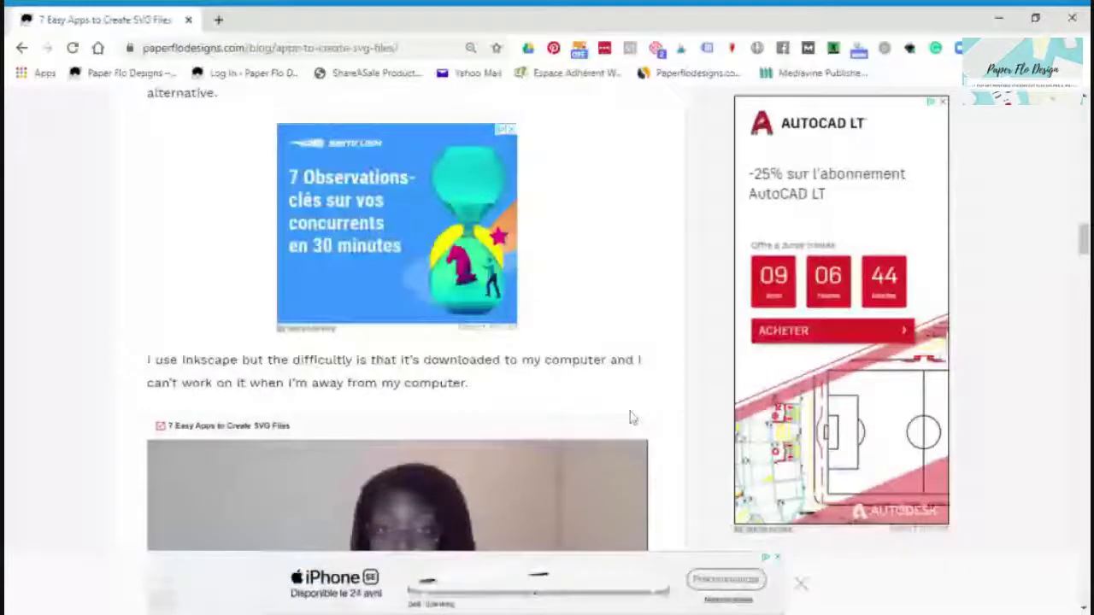
{"action": "scroll", "coordinate": [631, 417], "scroll_direction": "down", "scroll_amount": 5}
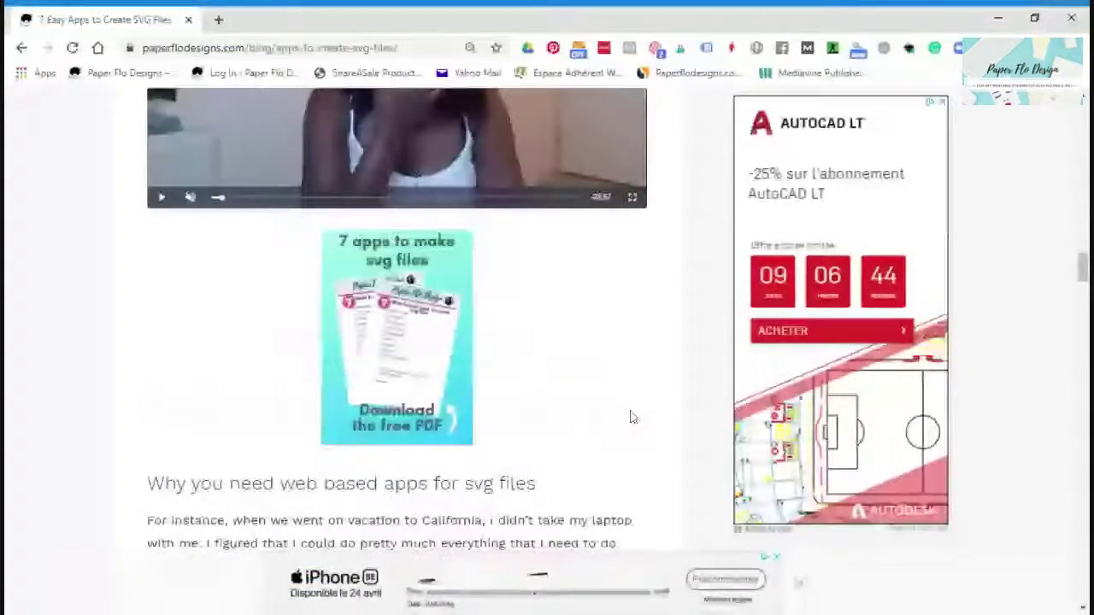
{"action": "scroll", "coordinate": [631, 417], "scroll_direction": "down", "scroll_amount": 2}
{"action": "scroll", "coordinate": [630, 417], "scroll_direction": "down", "scroll_amount": 1}
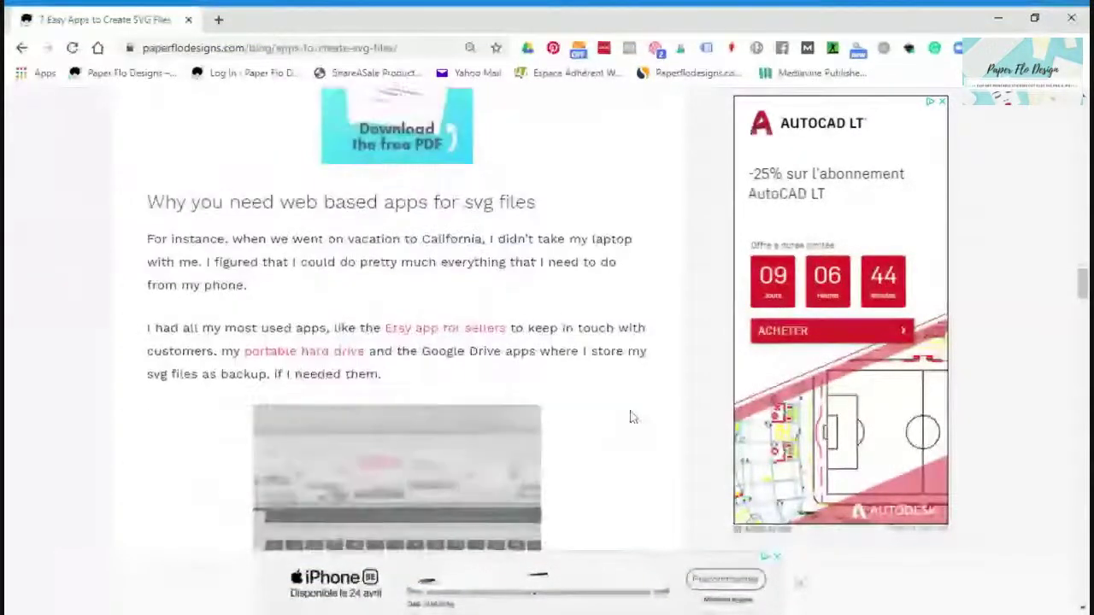
{"action": "scroll", "coordinate": [631, 417], "scroll_direction": "down", "scroll_amount": 2}
{"action": "scroll", "coordinate": [631, 417], "scroll_direction": "down", "scroll_amount": 3}
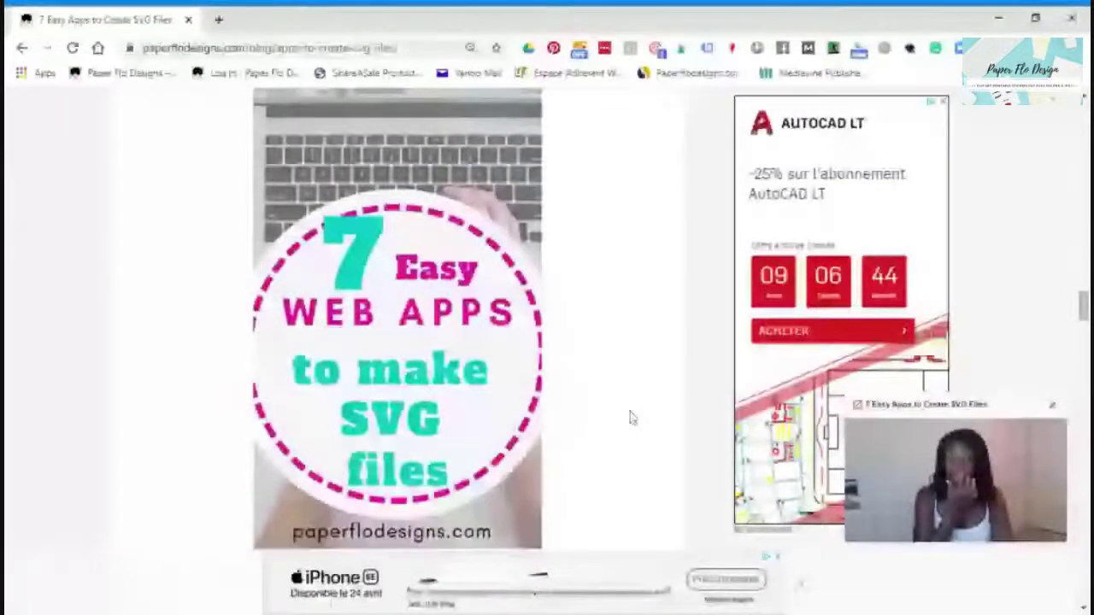
{"action": "scroll", "coordinate": [631, 417], "scroll_direction": "down", "scroll_amount": 1}
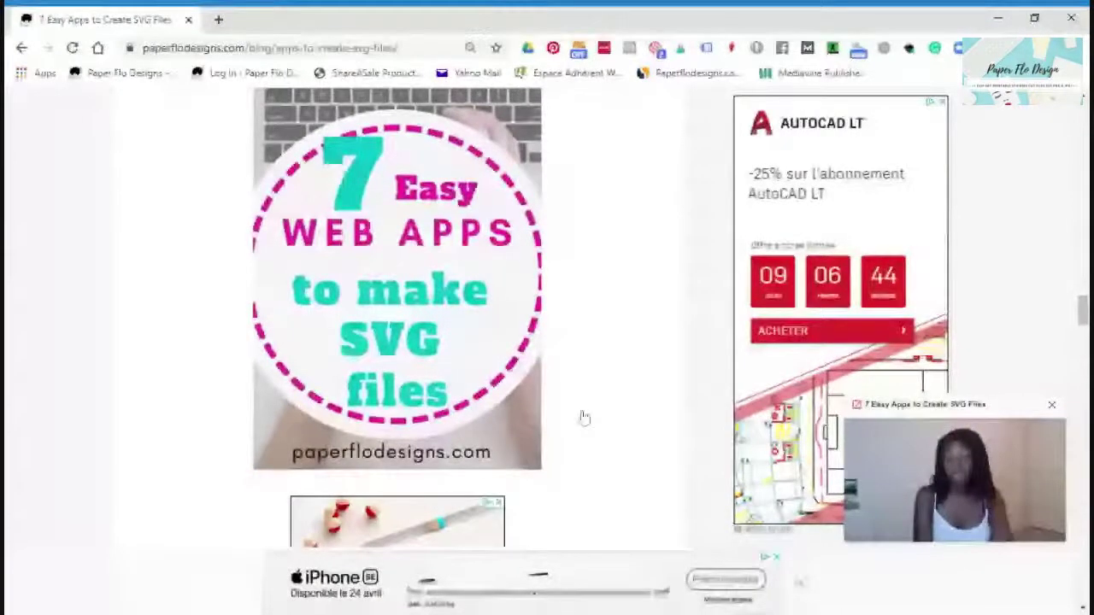
{"action": "scroll", "coordinate": [590, 402], "scroll_direction": "down", "scroll_amount": 10}
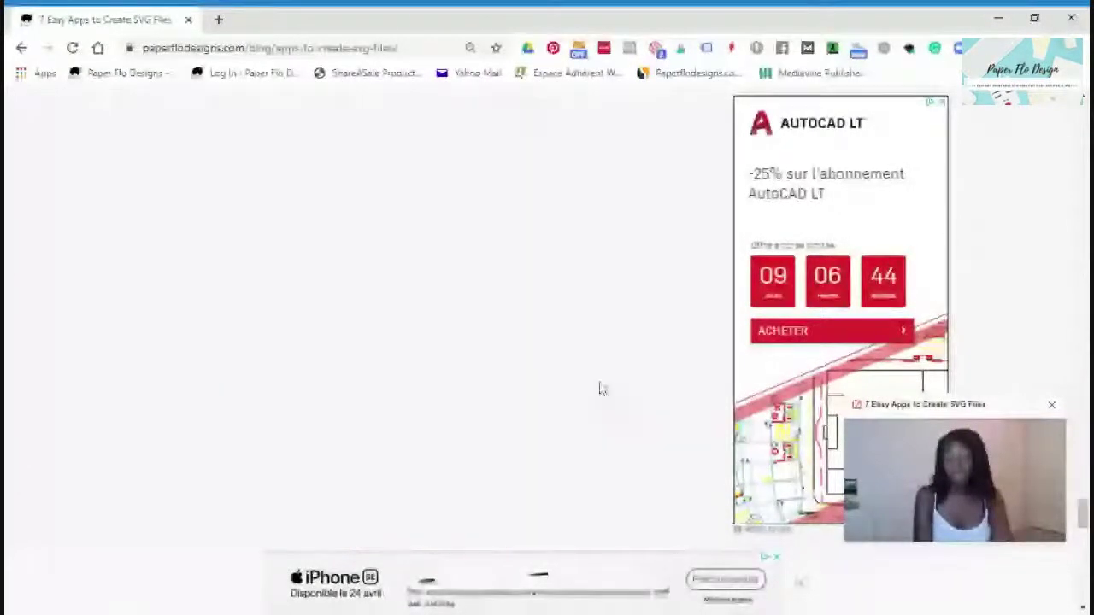
{"action": "scroll", "coordinate": [547, 391], "scroll_direction": "down", "scroll_amount": 5}
{"action": "scroll", "coordinate": [517, 389], "scroll_direction": "down", "scroll_amount": 5}
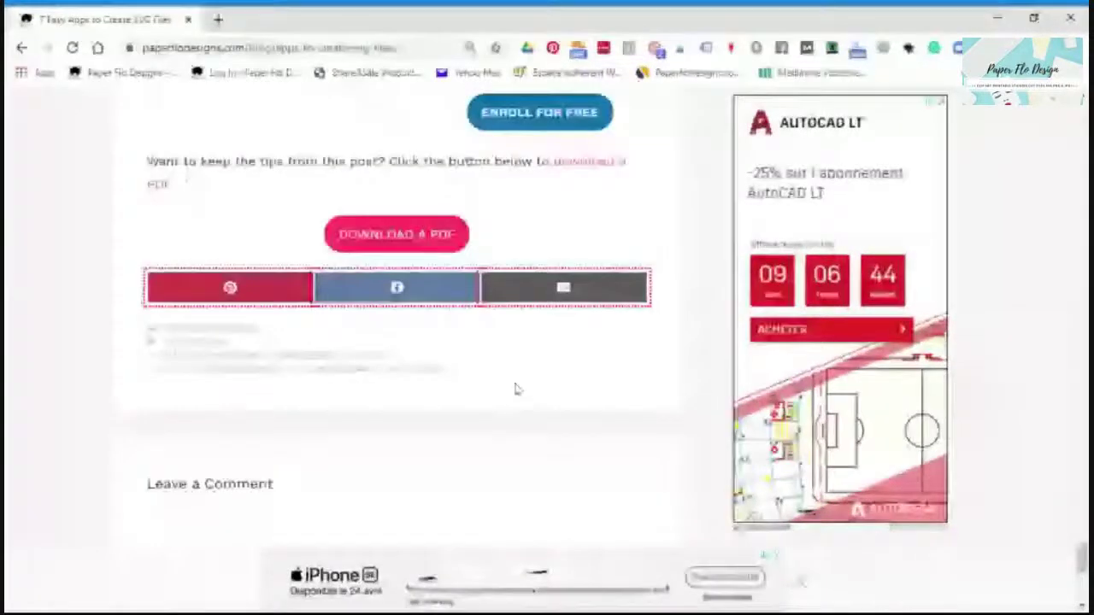
{"action": "scroll", "coordinate": [515, 390], "scroll_direction": "up", "scroll_amount": 10}
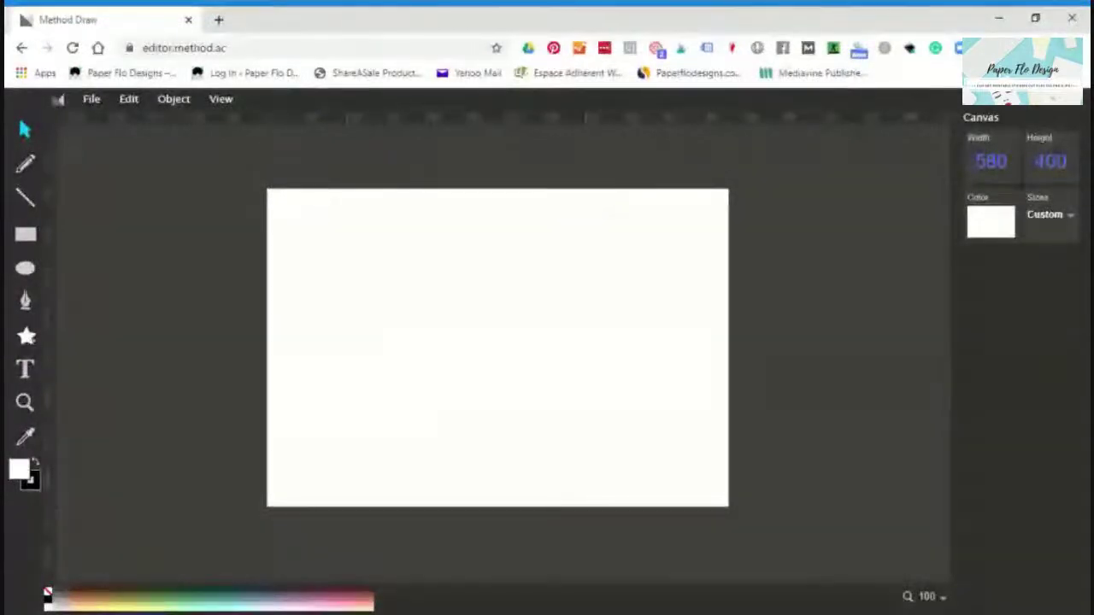
Show the Basic shapes library on the blank 580 × 400 canvas.
{"action": "left_click", "coordinate": [28, 340]}
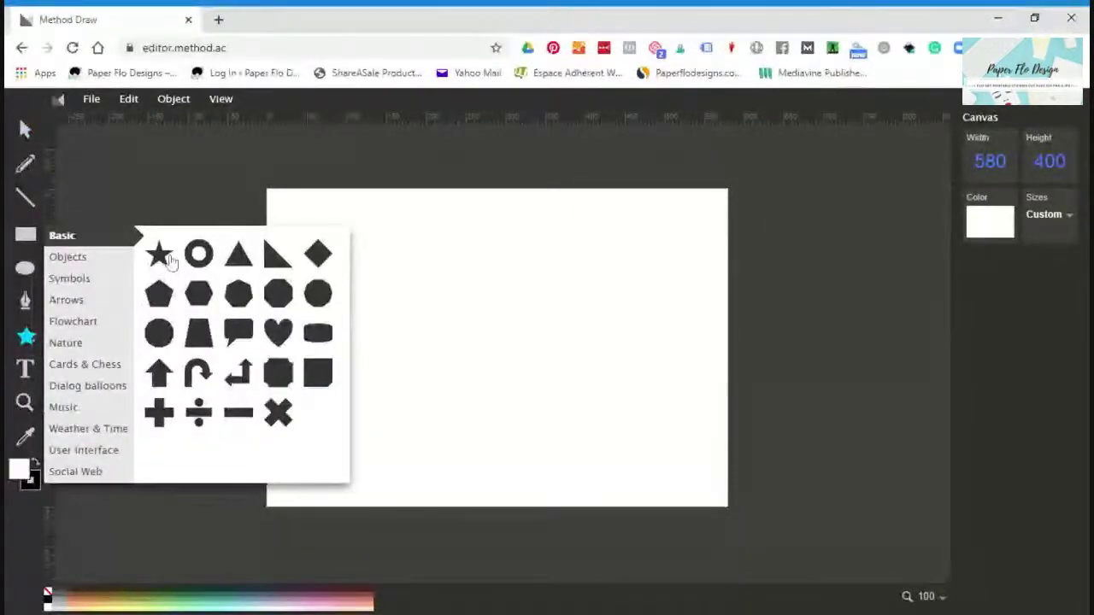
Draw a large five-pointed star on the canvas and fill it light cyan teal.
{"action": "left_click", "coordinate": [160, 259]}
{"action": "mouse_move", "coordinate": [433, 268]}
{"action": "left_mouse_down"}
{"action": "mouse_move", "coordinate": [537, 352]}
{"action": "mouse_move", "coordinate": [588, 414]}
{"action": "mouse_move", "coordinate": [649, 453]}
{"action": "left_mouse_up"}
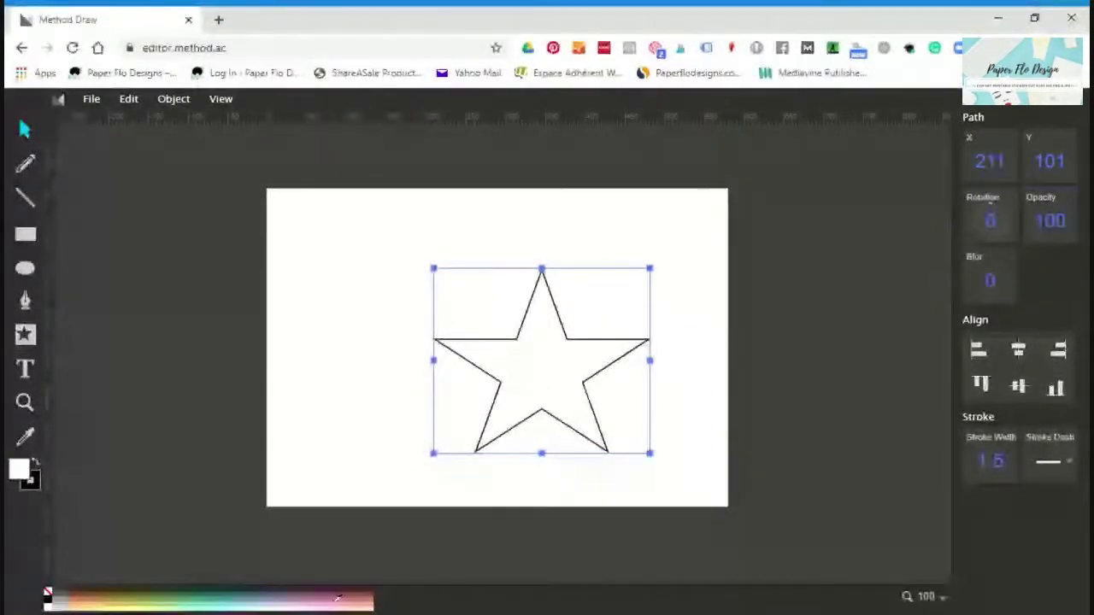
{"action": "left_click", "coordinate": [224, 591]}
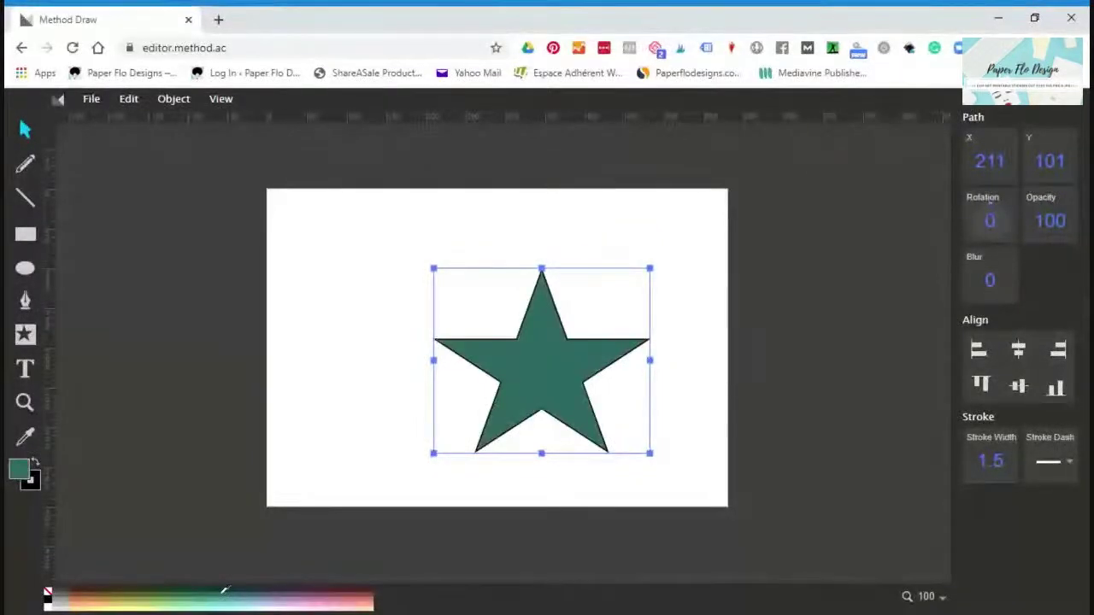
{"action": "left_click", "coordinate": [229, 593]}
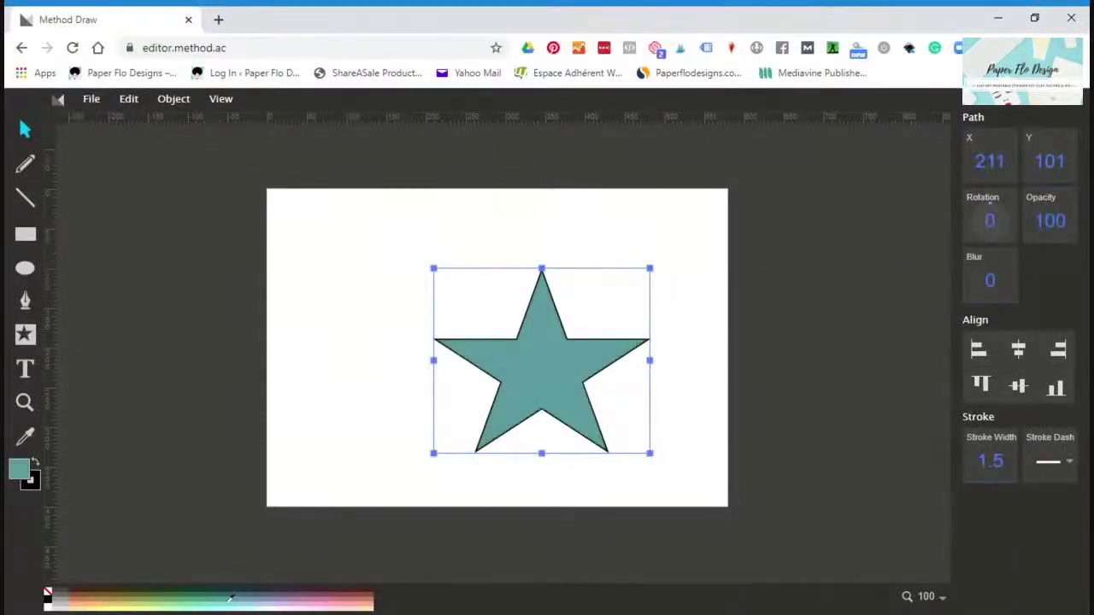
{"action": "left_click", "coordinate": [235, 596]}
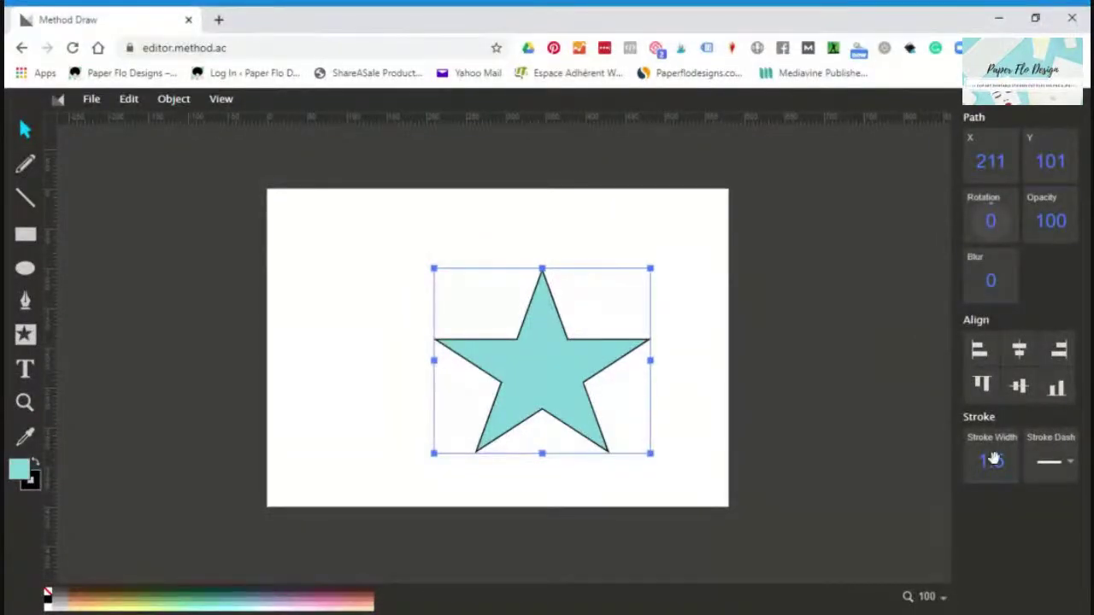
{"action": "left_click", "coordinate": [26, 369]}
Add a black size-24 text line reading 'Super Star' just above the star's top point.
{"action": "left_click", "coordinate": [507, 283]}
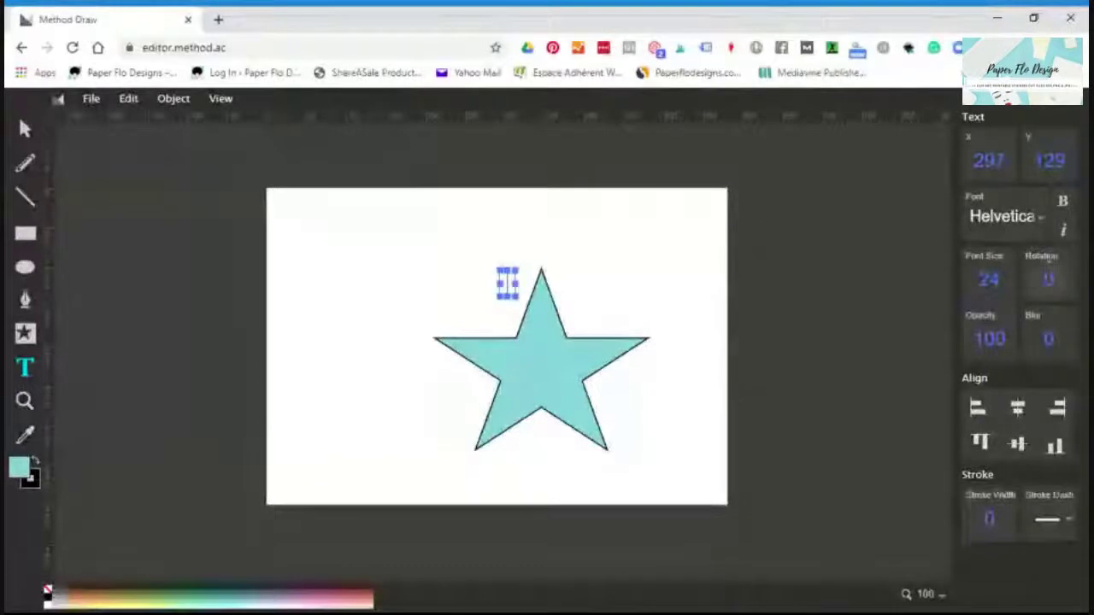
{"action": "type", "text": "Super"}
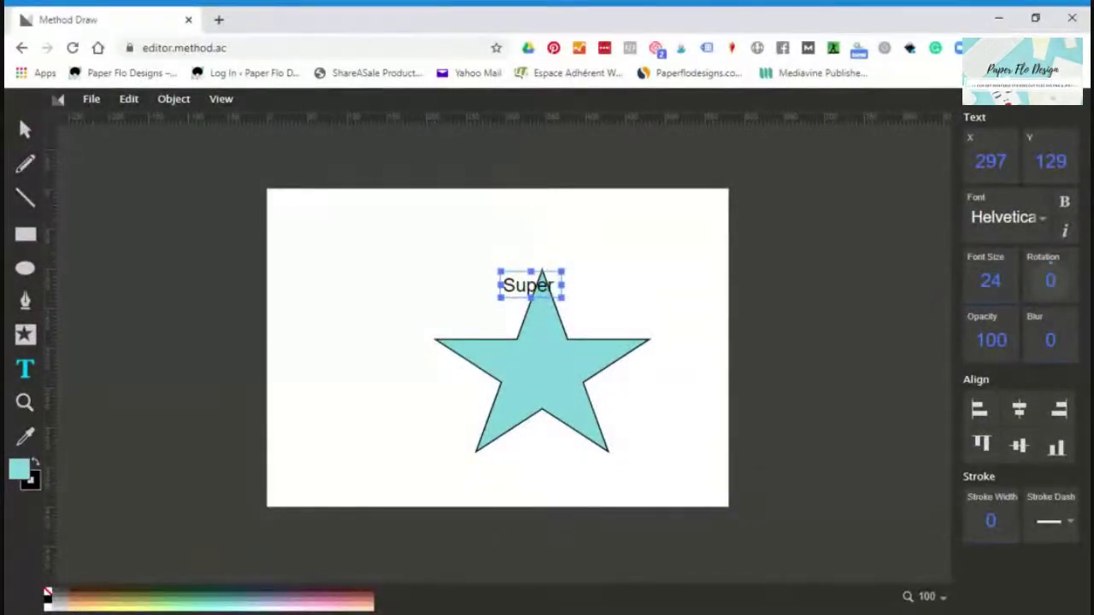
{"action": "type", "text": " Star"}
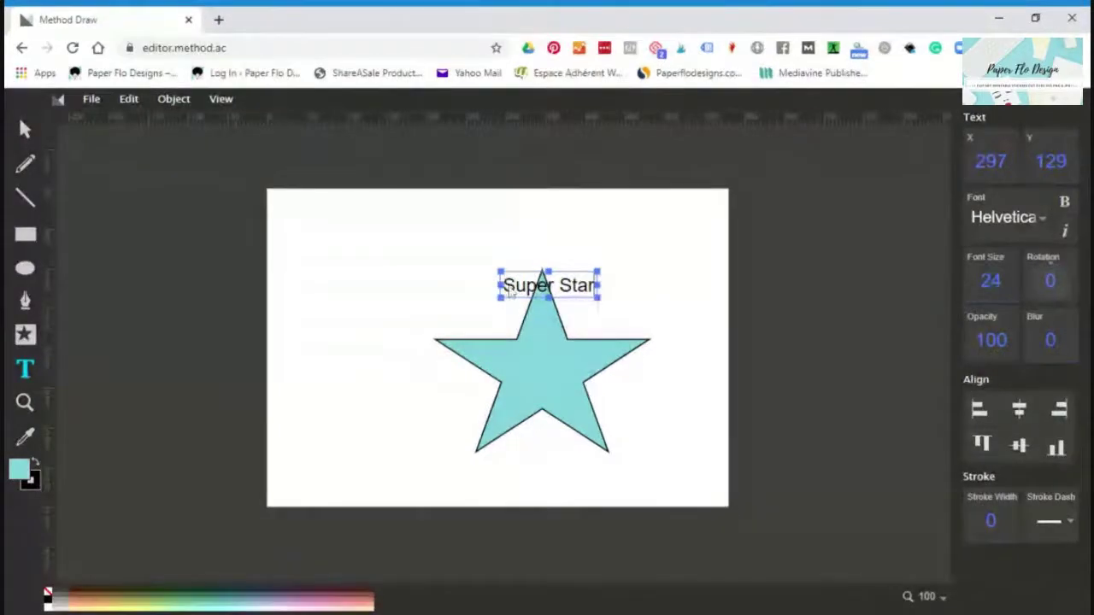
{"action": "key", "text": "ctrl+a"}
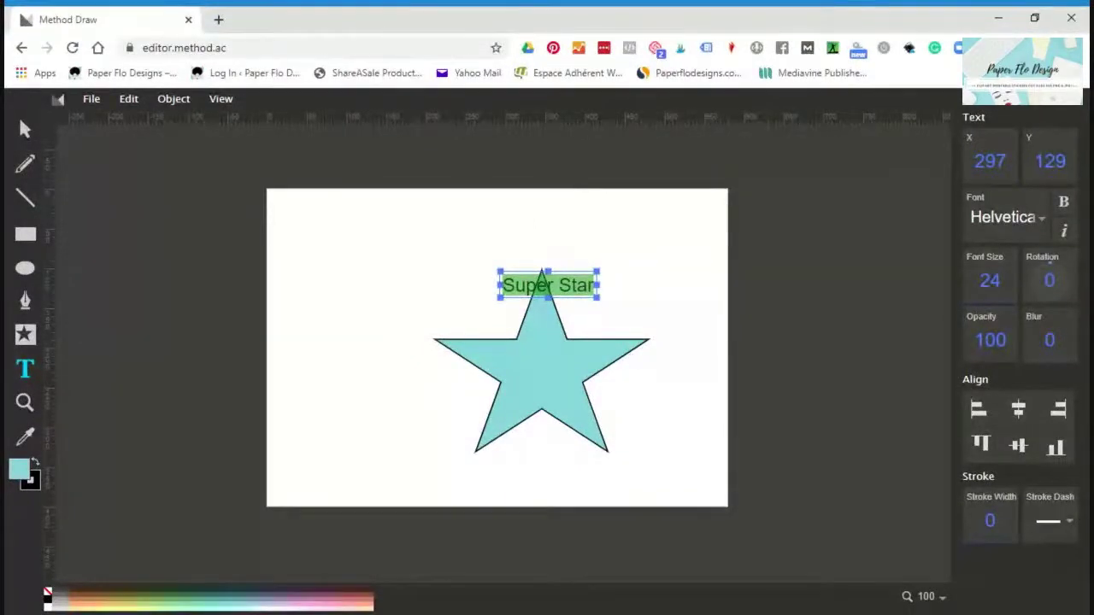
{"action": "key", "text": "Escape"}
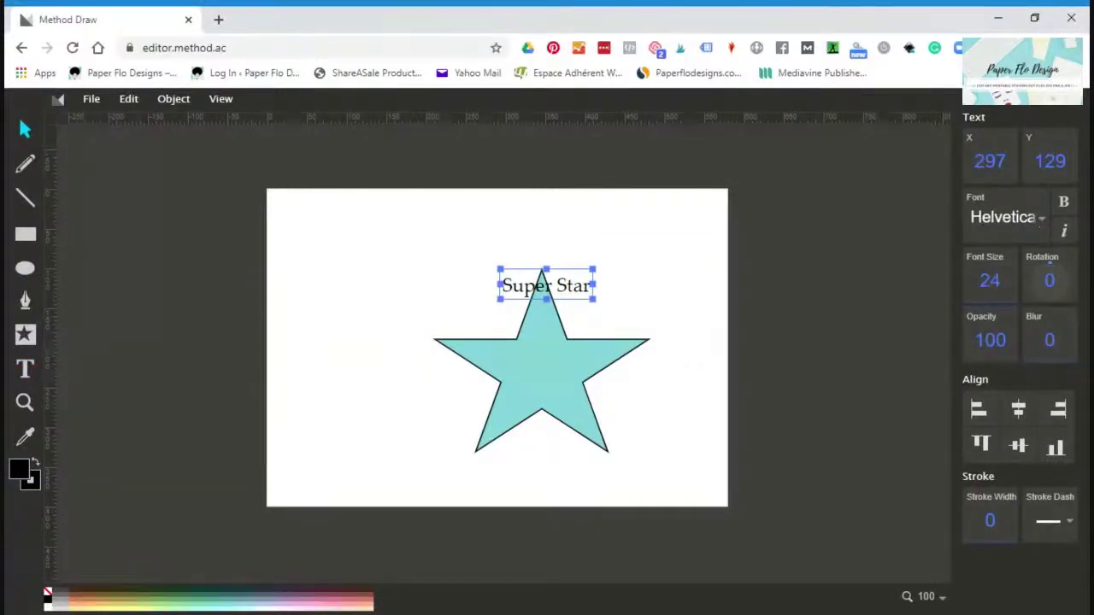
Make 'Super Star' bold Palatino, size 57, mint green, and centre it above the star.
{"action": "left_click", "coordinate": [1068, 207]}
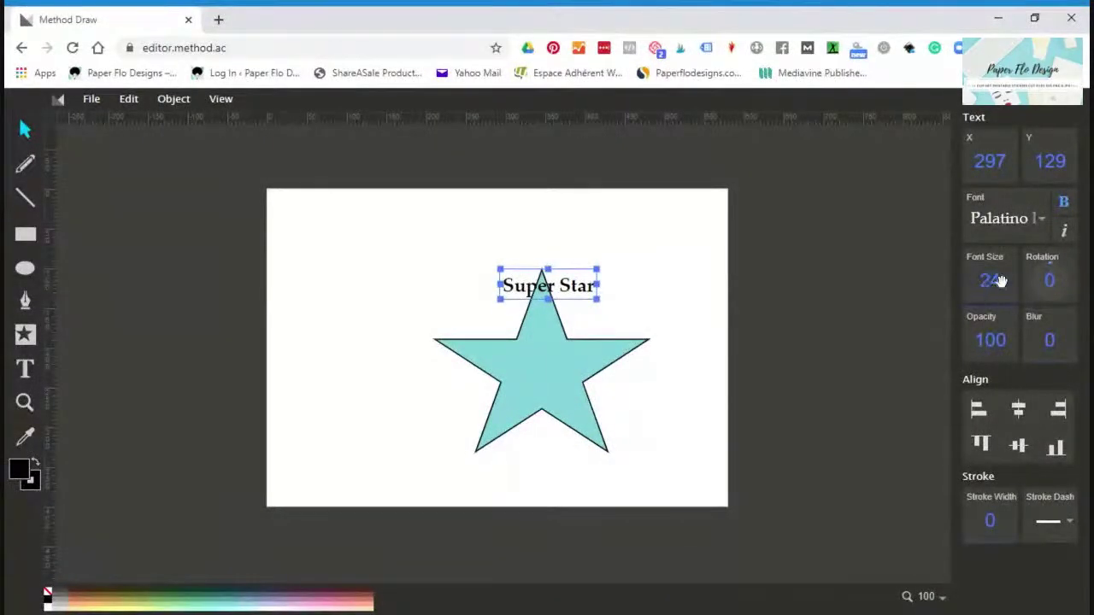
{"action": "left_click_drag", "start_coordinate": [991, 279], "coordinate": [991, 263]}
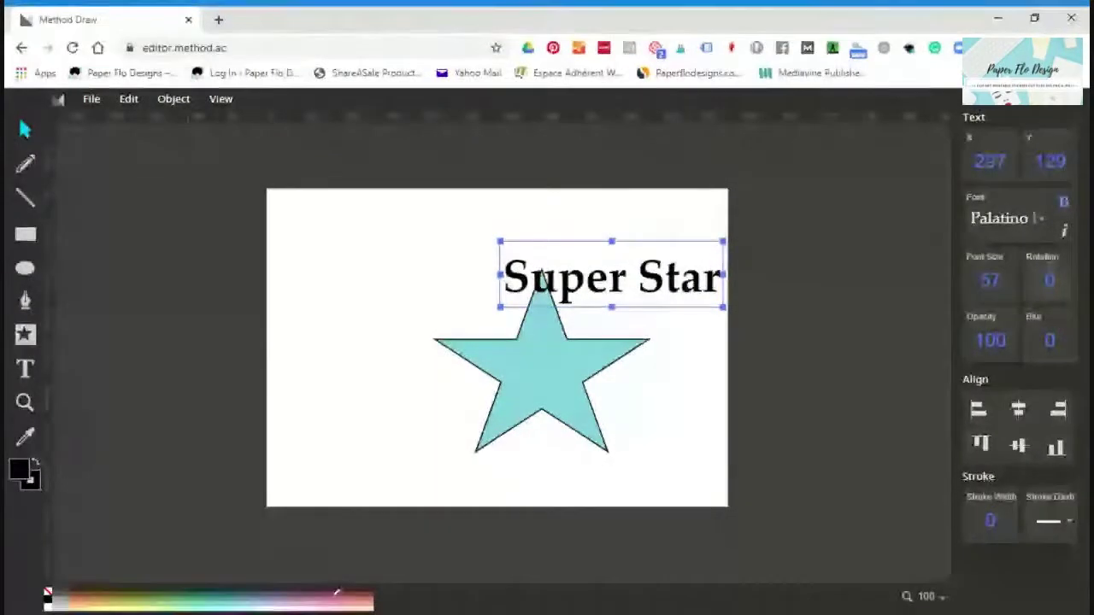
{"action": "left_click", "coordinate": [337, 590]}
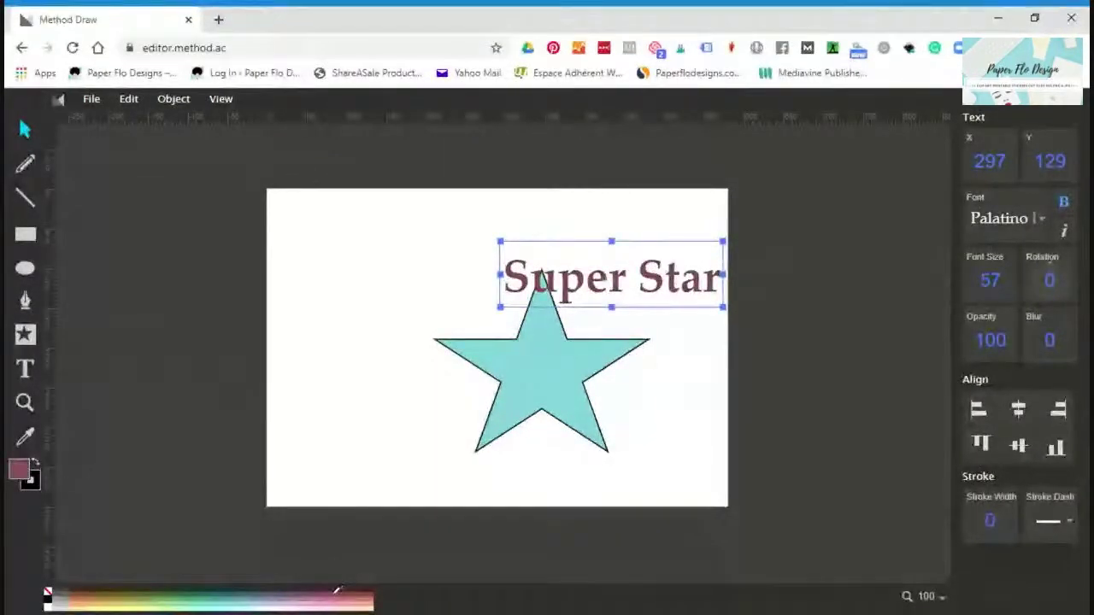
{"action": "left_click", "coordinate": [286, 593]}
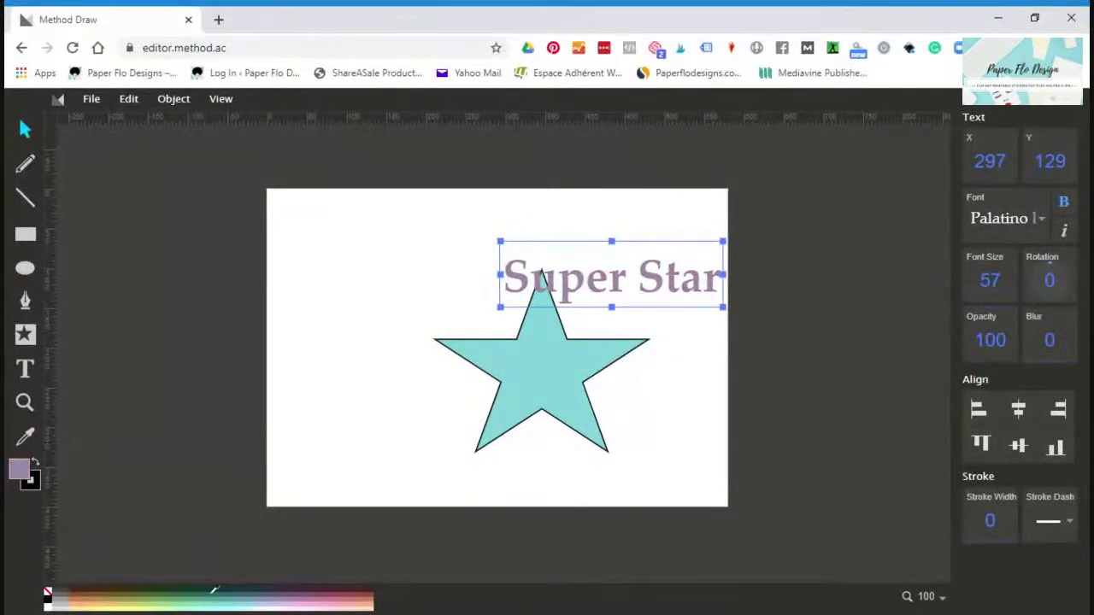
{"action": "left_click", "coordinate": [97, 590]}
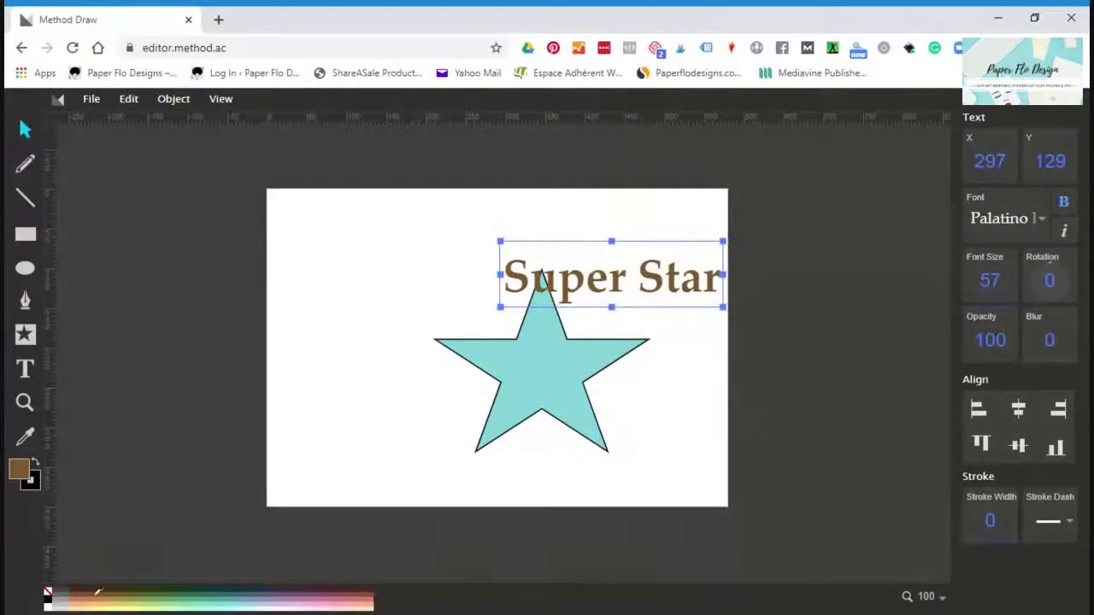
{"action": "left_click", "coordinate": [103, 599]}
{"action": "left_click", "coordinate": [244, 597]}
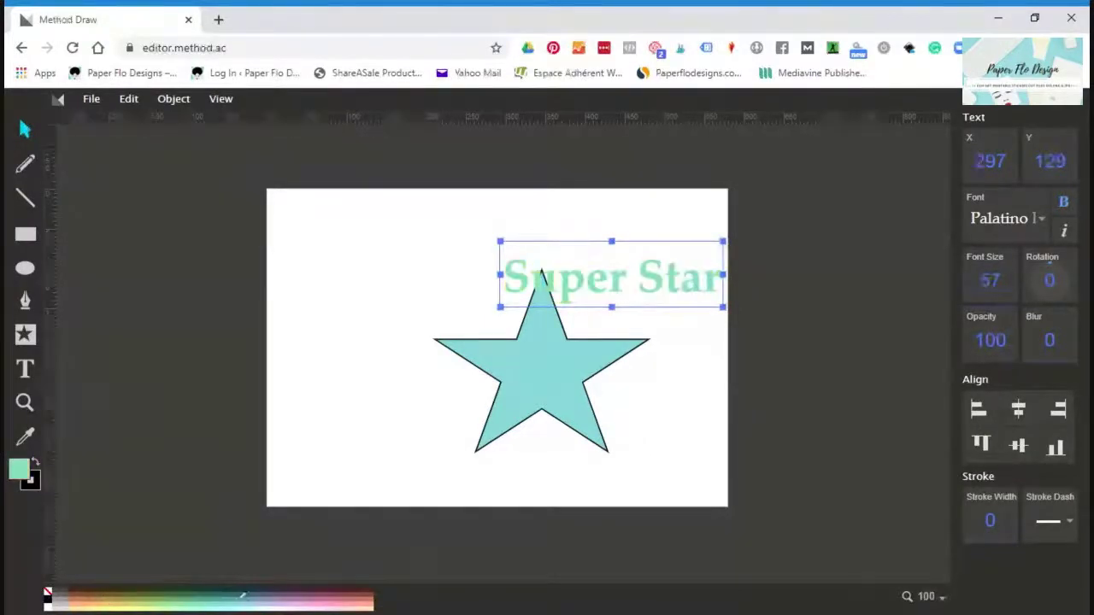
{"action": "left_click_drag", "start_coordinate": [623, 282], "coordinate": [545, 243]}
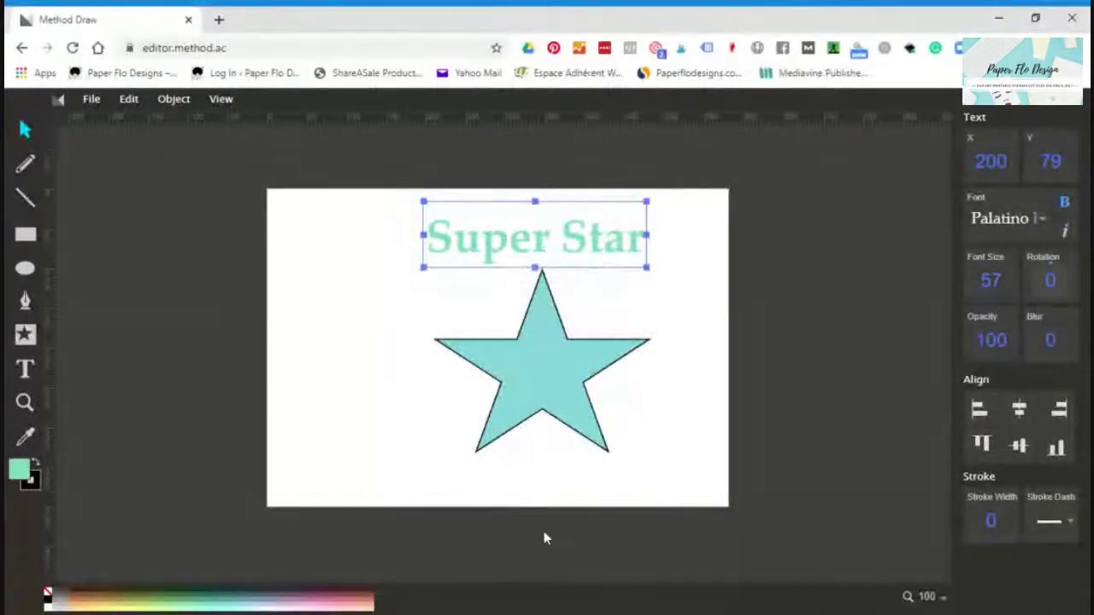